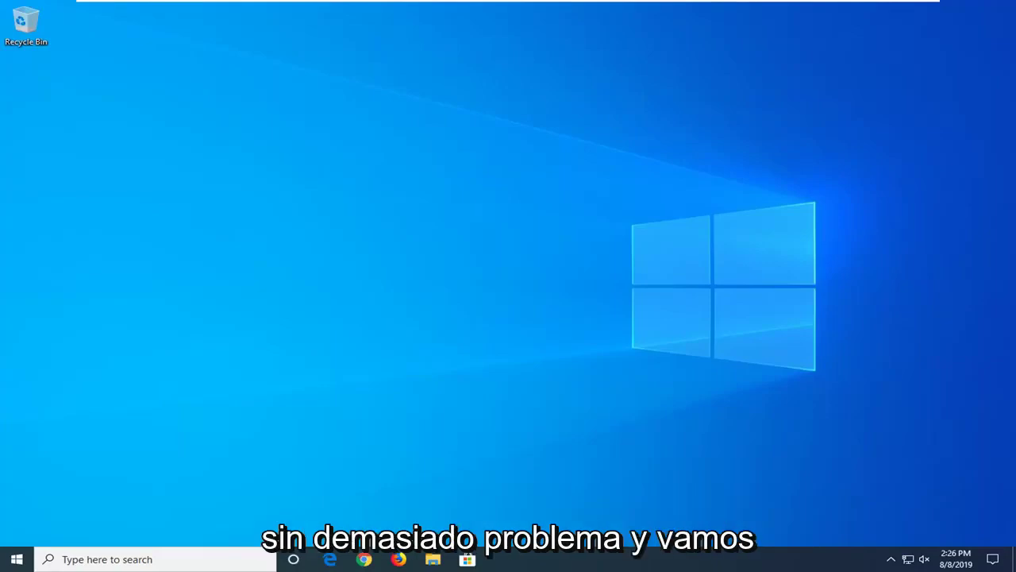
# Search for "settings", launch Windows Settings and show the Recovery page of Update & Security
pyautogui.click(15, 559)
pyautogui.click(16, 559)
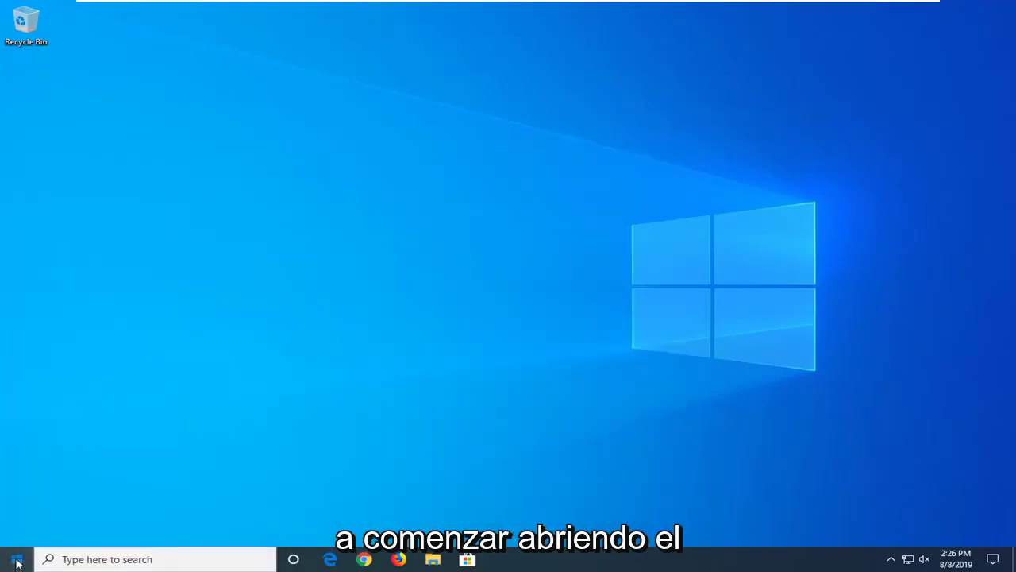
pyautogui.click(18, 559)
pyautogui.write('sett')
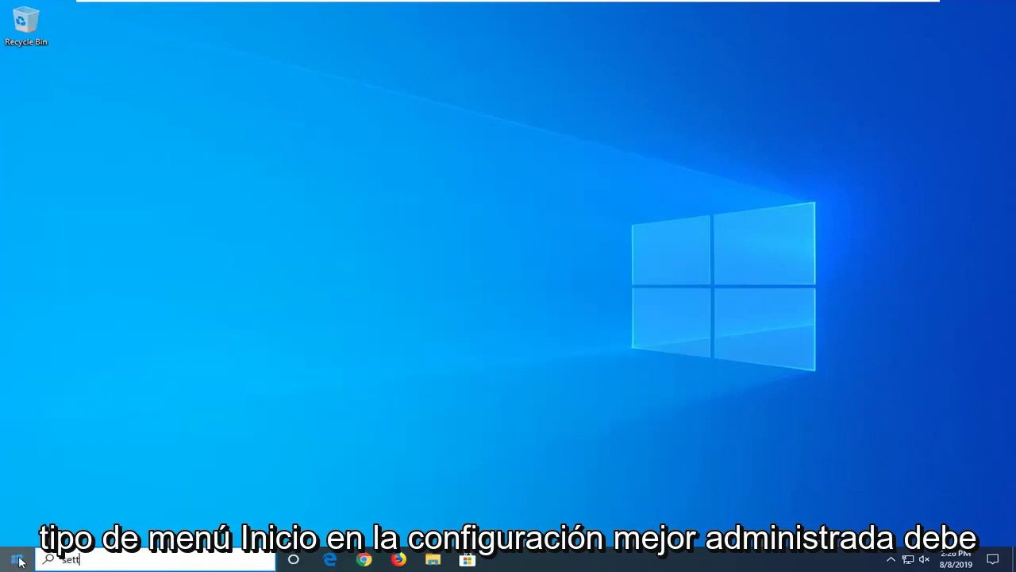
pyautogui.write('ings')
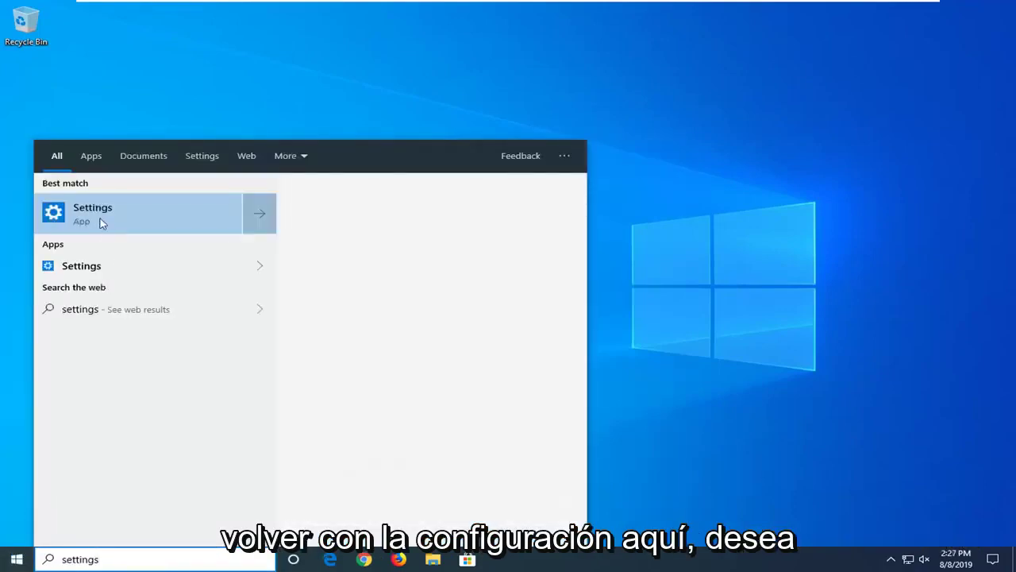
pyautogui.click(97, 216)
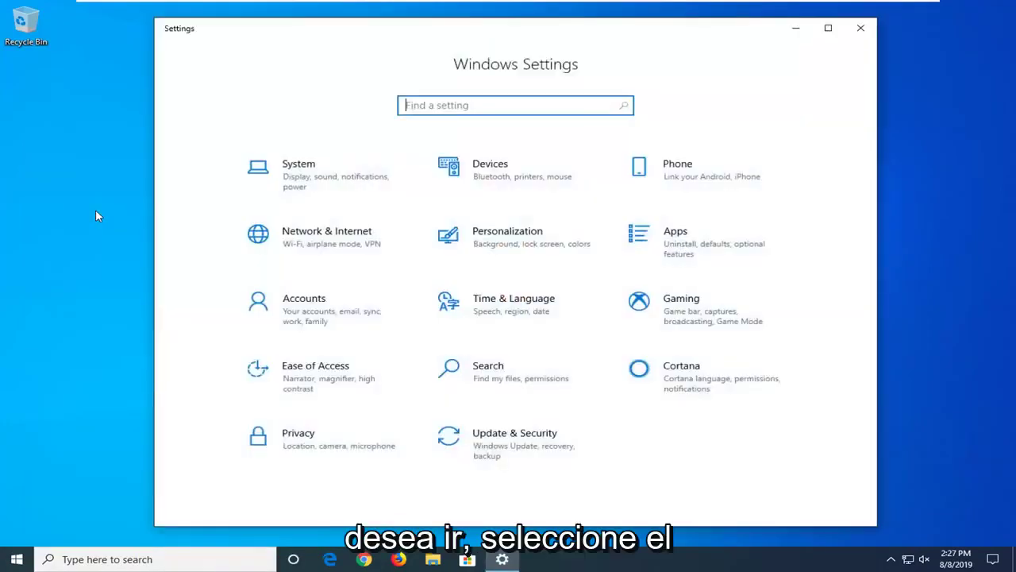
pyautogui.click(538, 442)
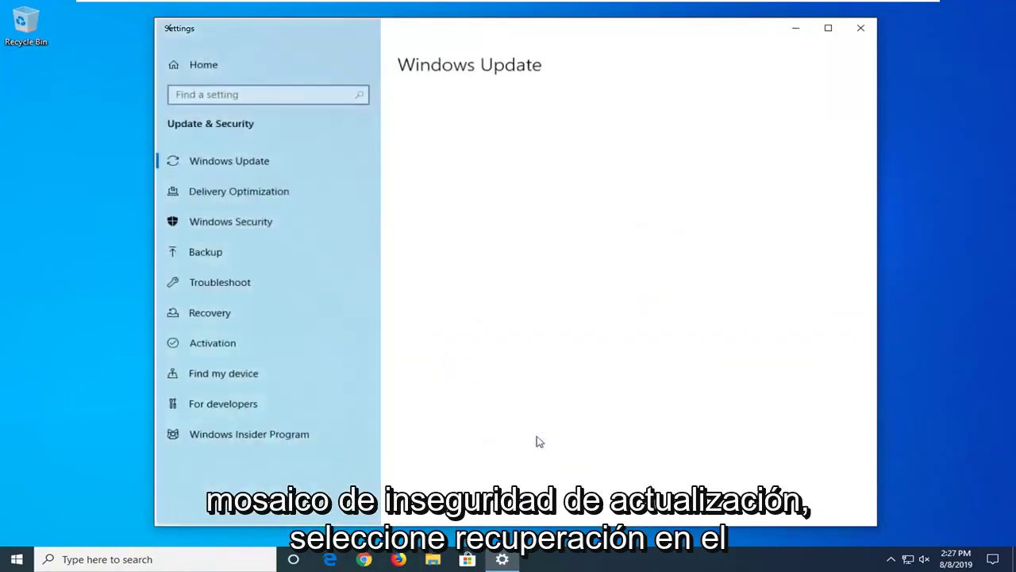
pyautogui.click(217, 316)
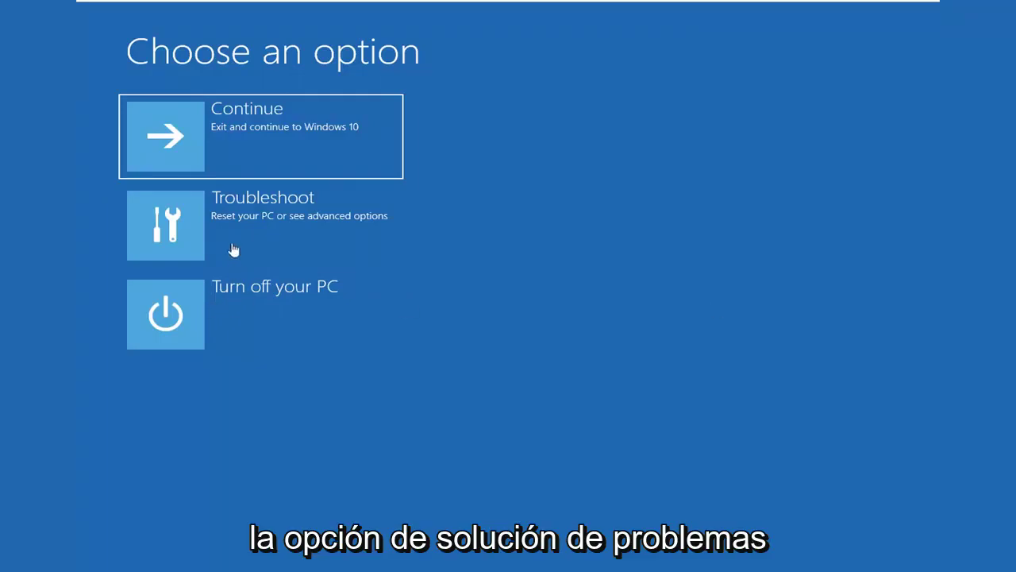
# Through the advanced troubleshooting options, reach Startup Settings and boot into Safe Mode with Networking
pyautogui.click(282, 219)
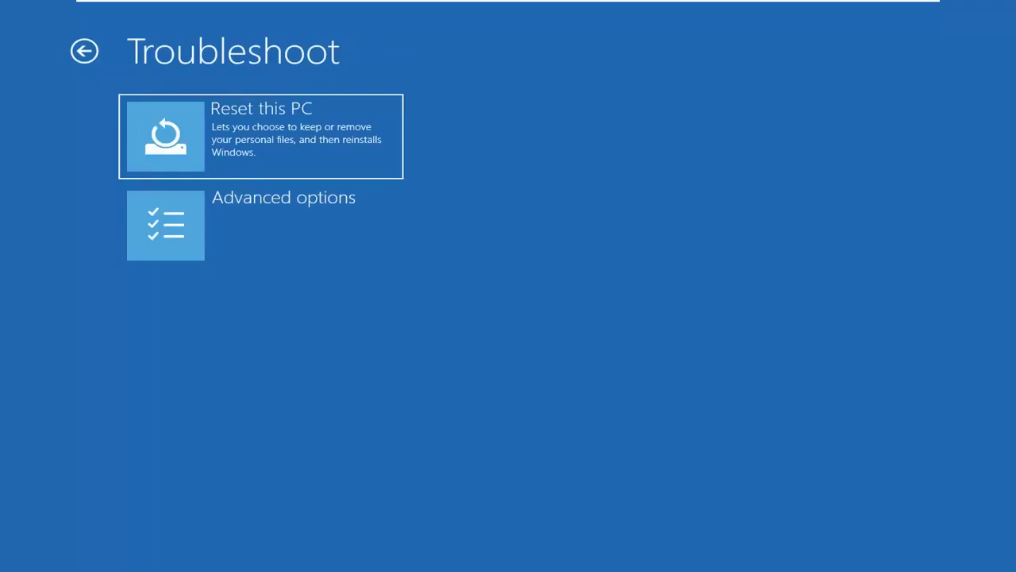
pyautogui.click(214, 233)
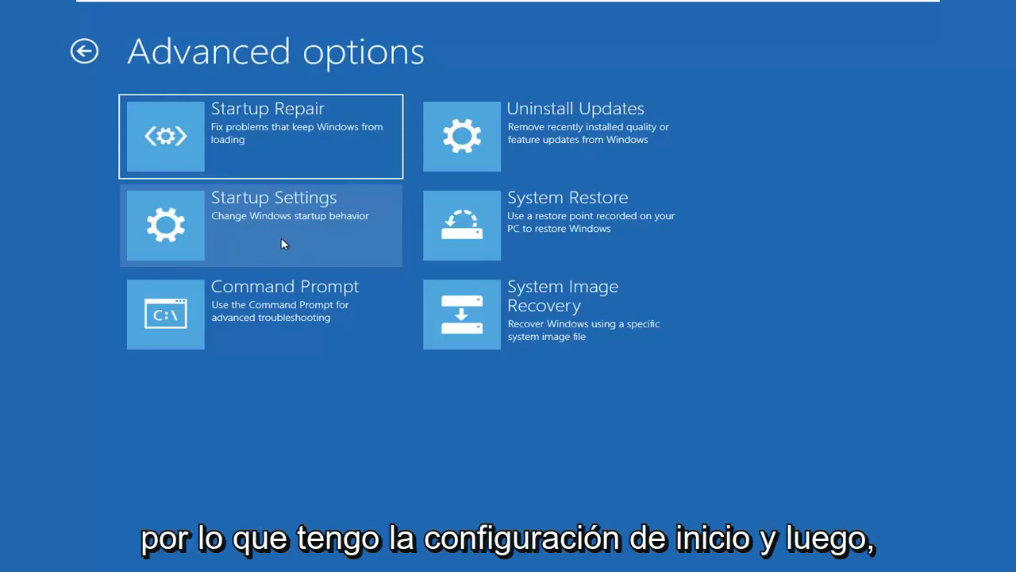
pyautogui.click(216, 219)
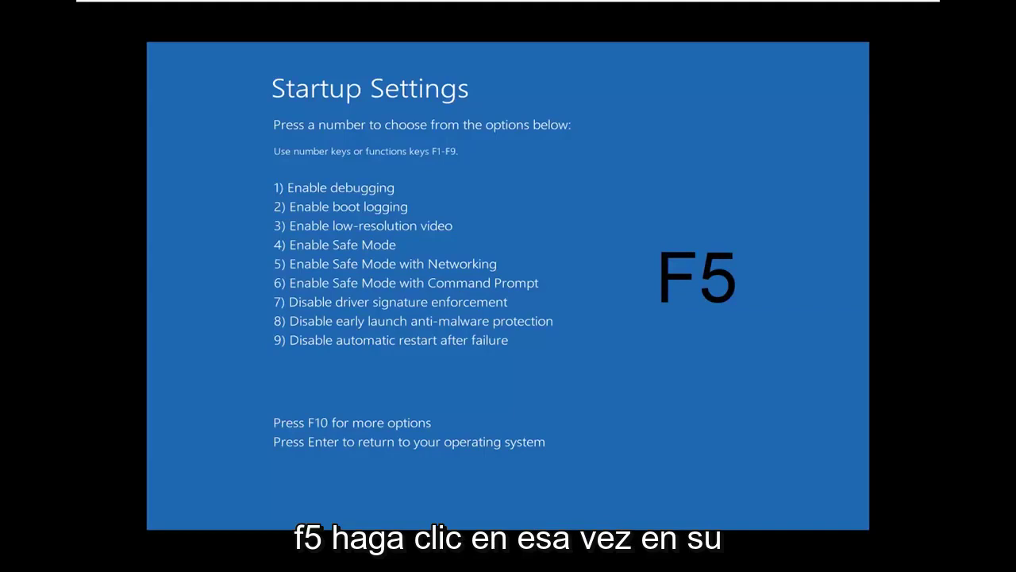
pyautogui.press('F5')
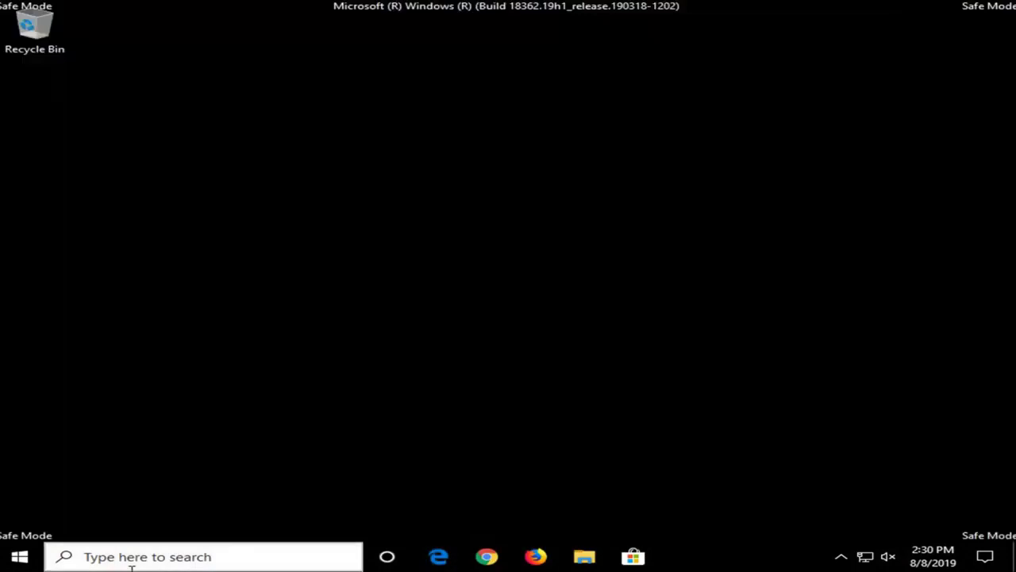
# Search for "file explorer" and launch File Explorer
pyautogui.click(19, 557)
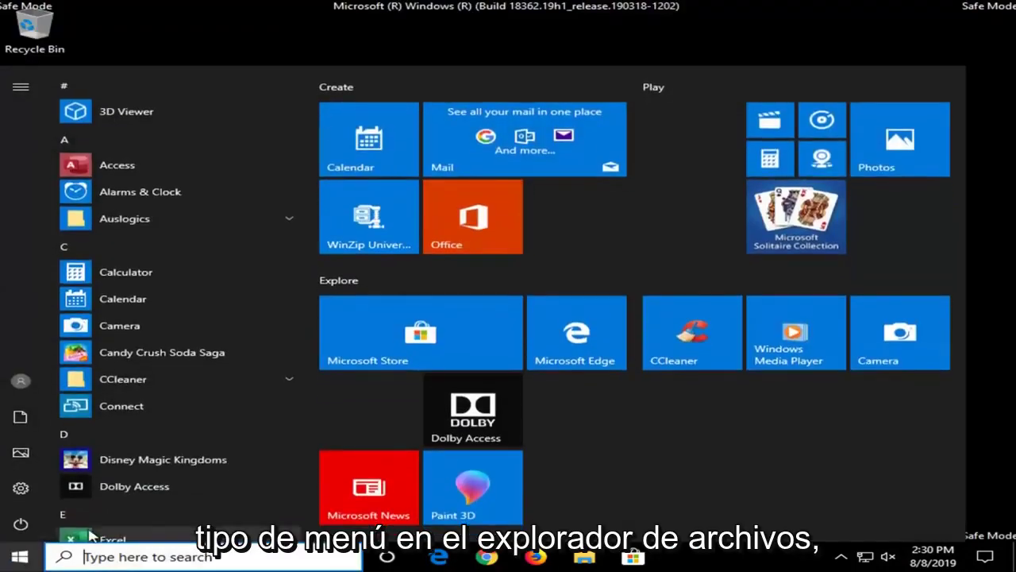
pyautogui.write('fiol')
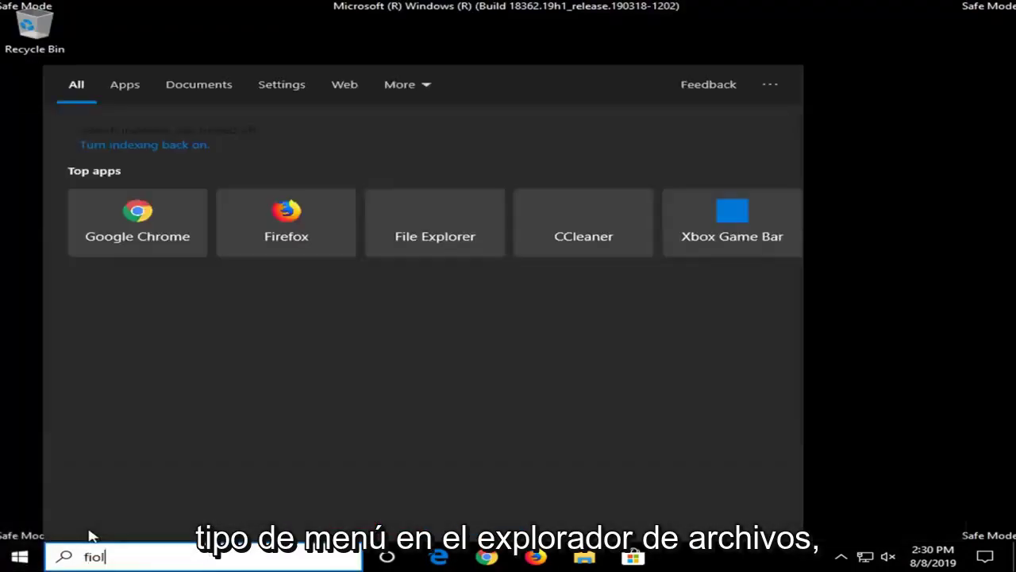
pyautogui.press('BackSpace')
pyautogui.press('BackSpace')
pyautogui.write('le explorer')
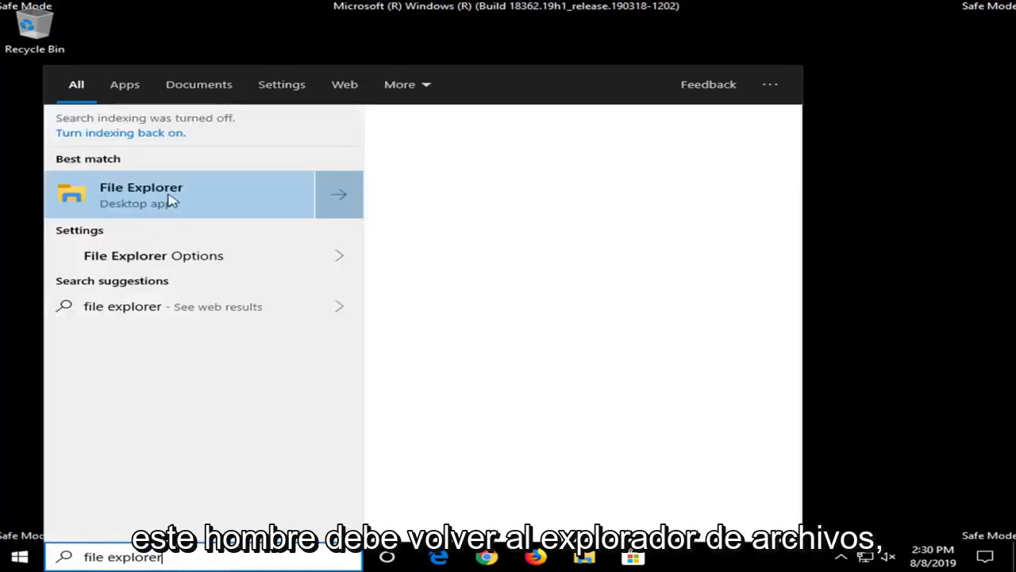
pyautogui.click(168, 199)
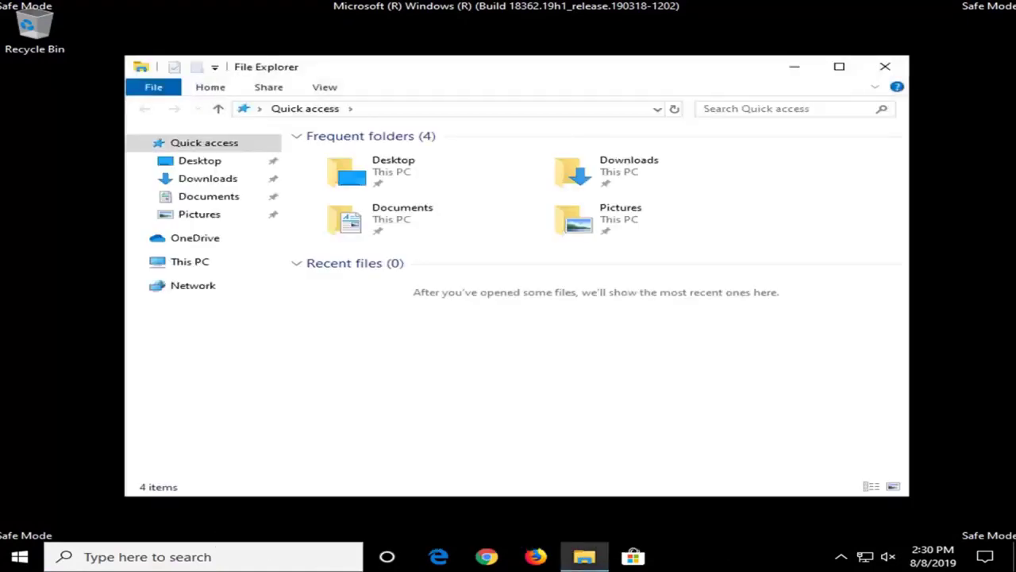
# Navigate from This PC to the SoftwareDistribution folder inside the Windows folder on Local Disk (C:)
pyautogui.click(201, 266)
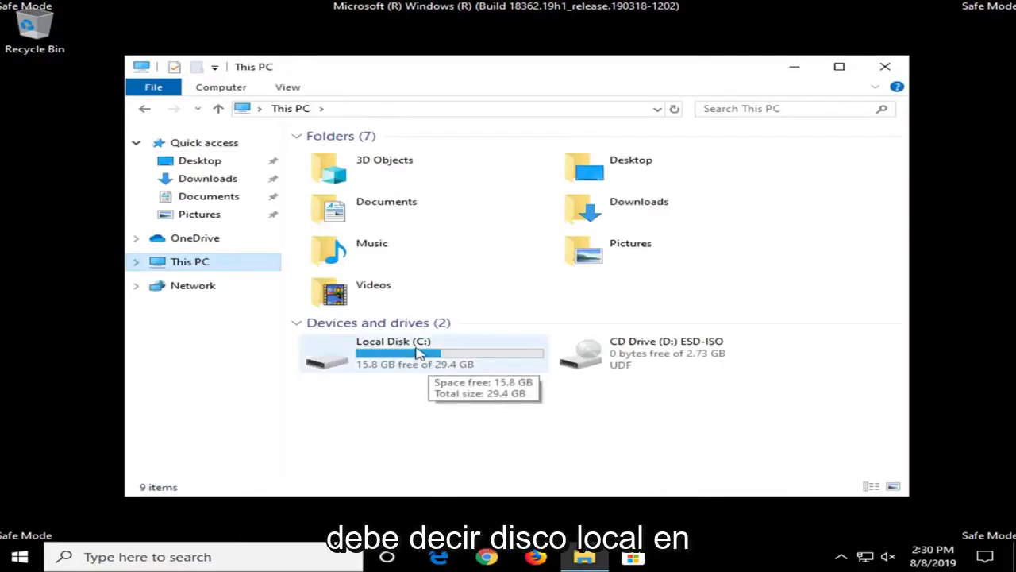
pyautogui.doubleClick(376, 354)
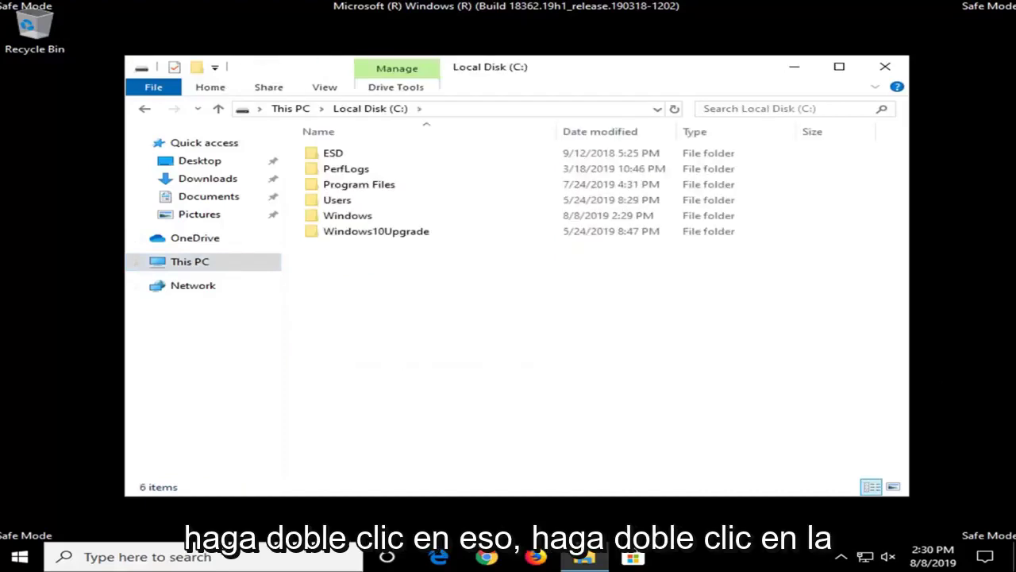
pyautogui.doubleClick(321, 220)
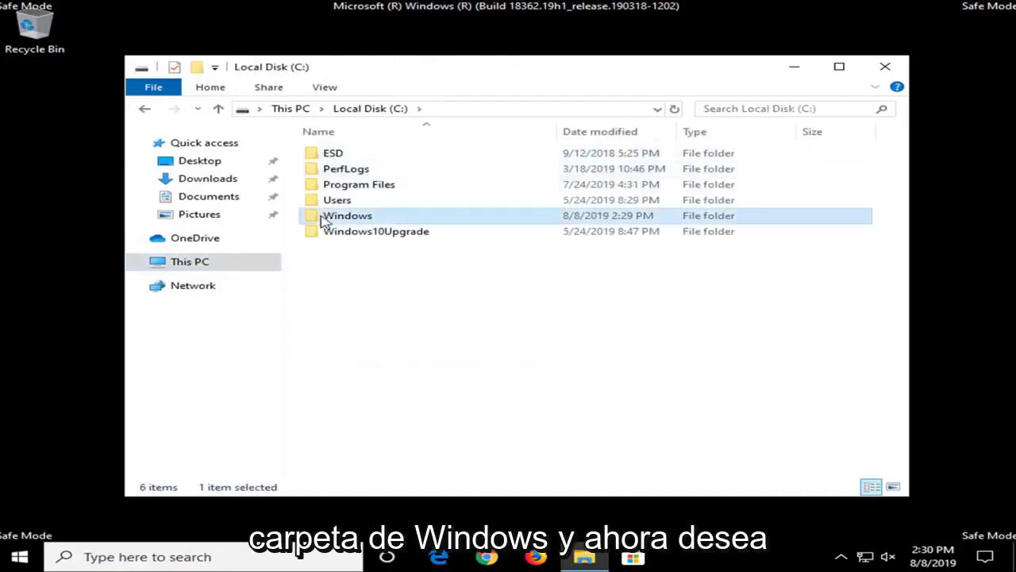
pyautogui.scroll(-11, 402, 265)
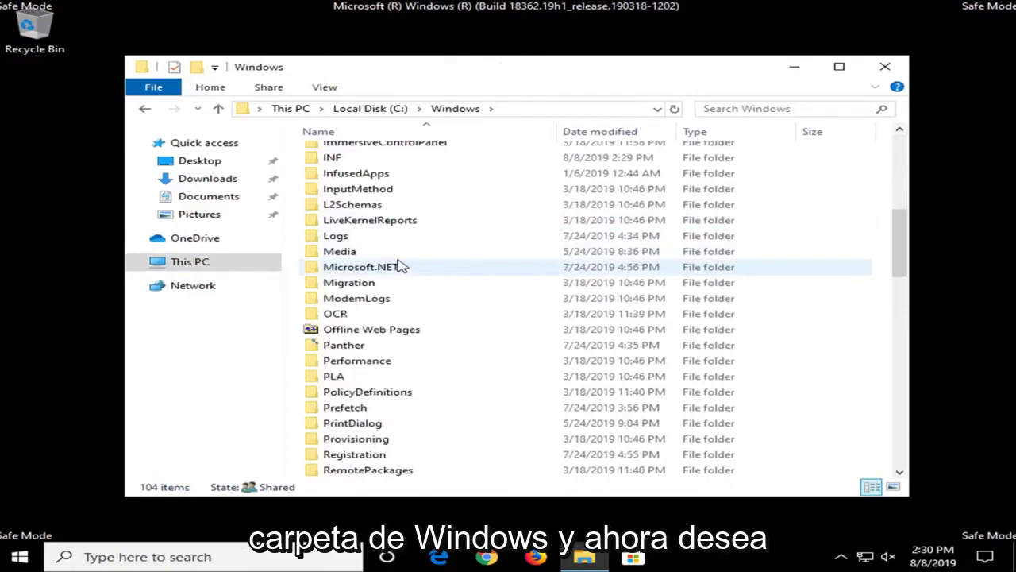
pyautogui.scroll(-4, 397, 433)
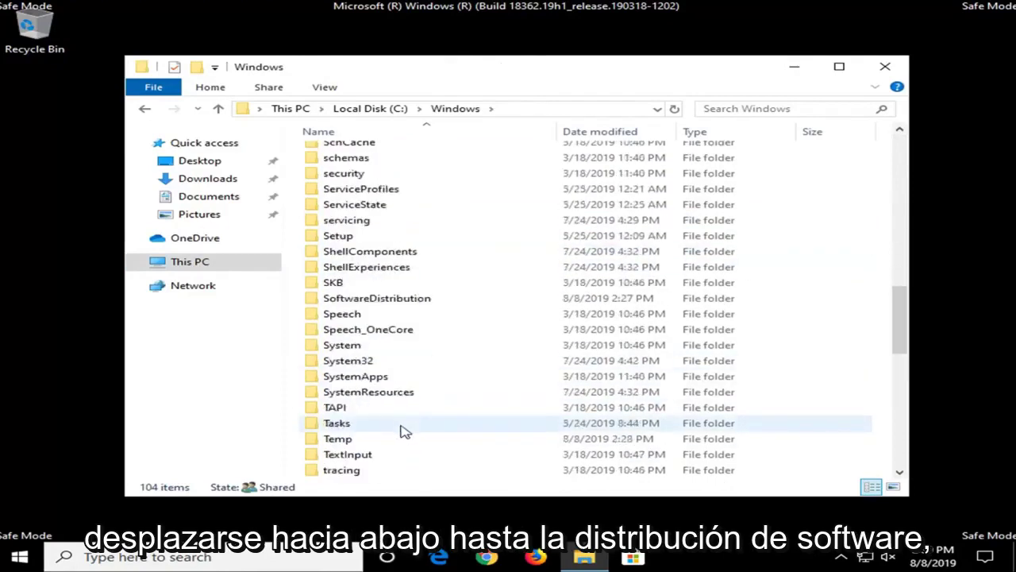
pyautogui.doubleClick(384, 301)
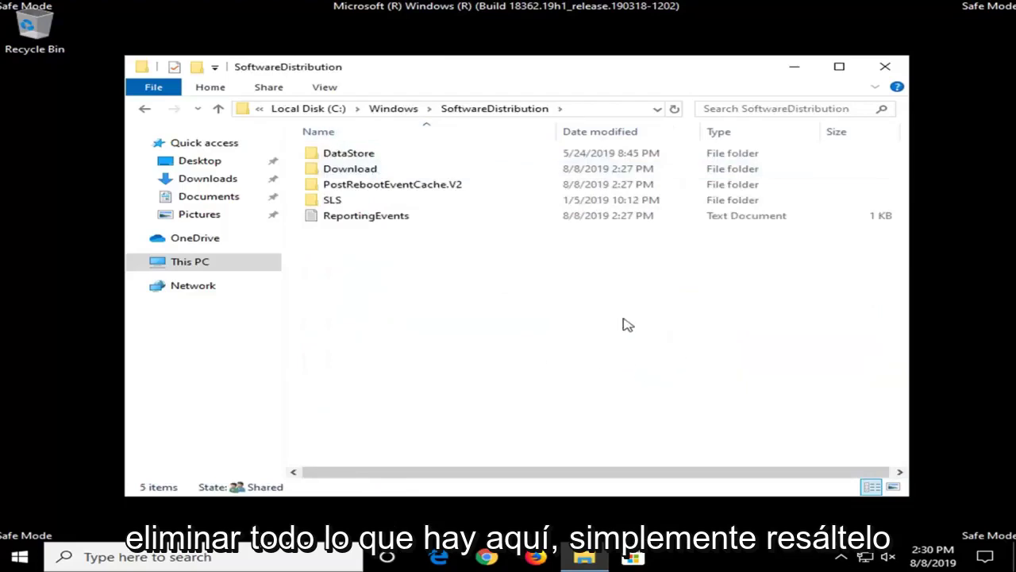
# Delete all folders and files inside SoftwareDistribution, and close the File Explorer window
pyautogui.moveTo(624, 318); pyautogui.dragTo(340, 135)
pyautogui.rightClick(381, 184)
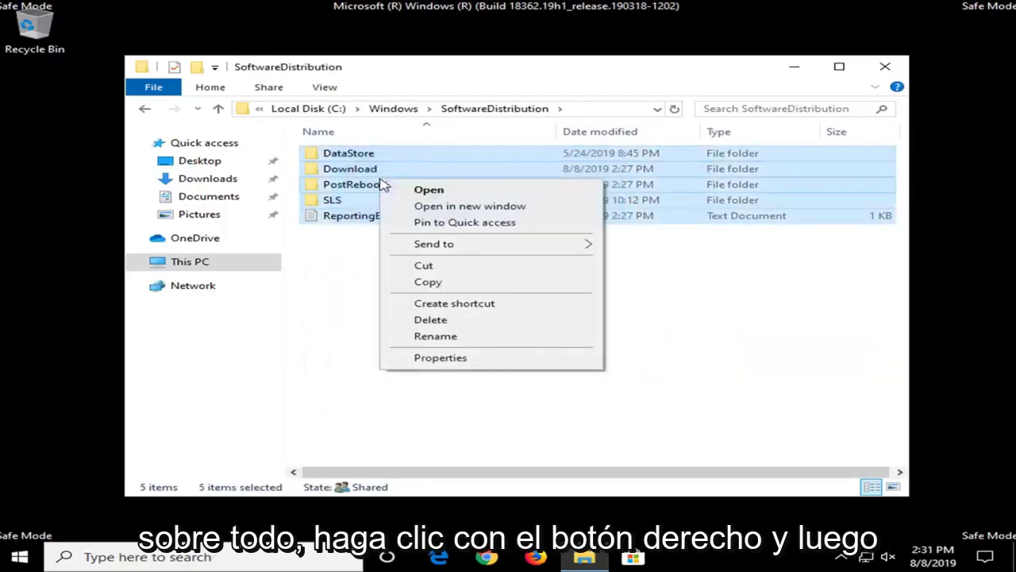
pyautogui.click(494, 336)
pyautogui.rightClick(556, 195)
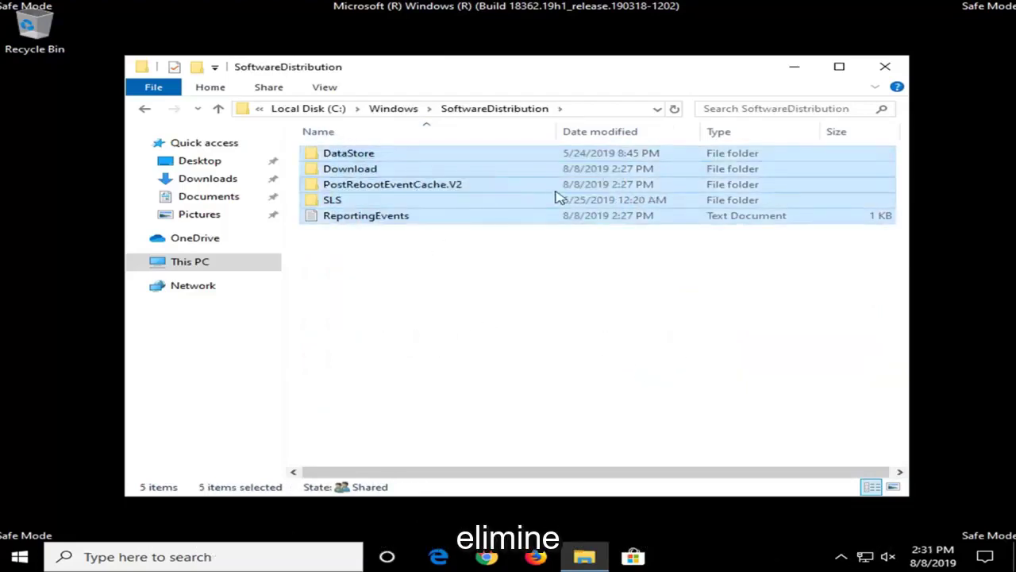
pyautogui.click(619, 333)
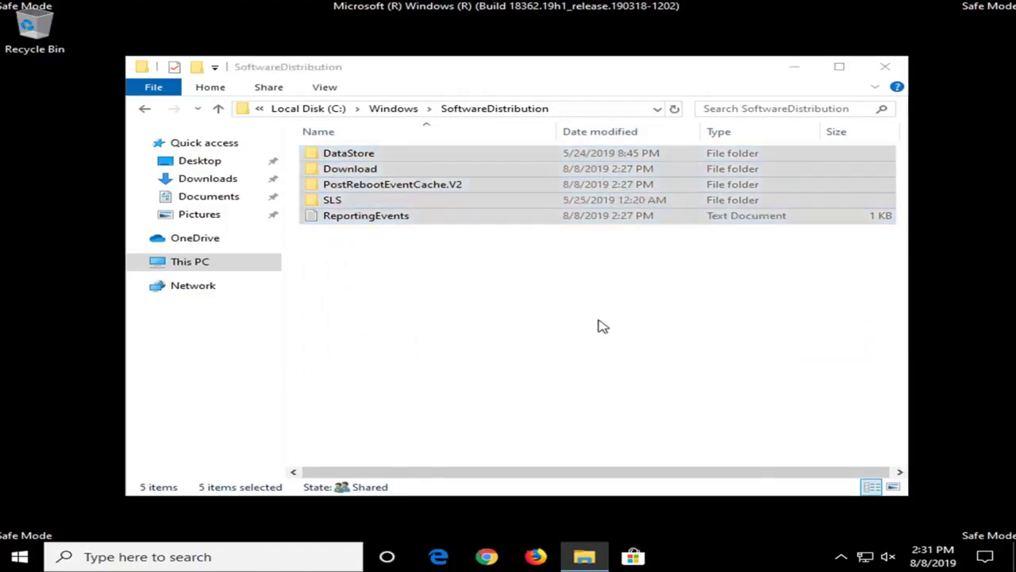
pyautogui.click(884, 67)
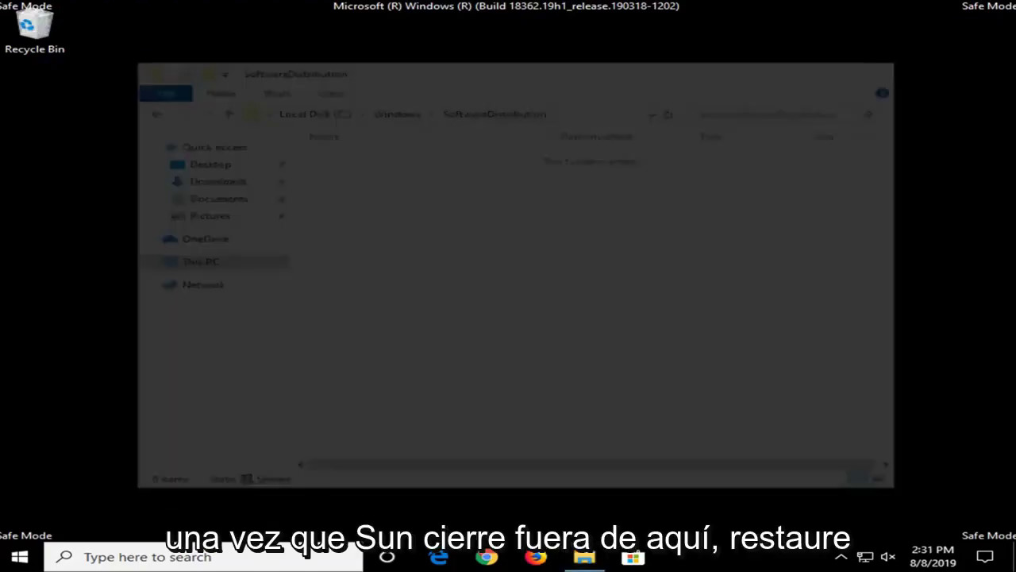
# Restart the computer to leave Safe Mode
pyautogui.click(19, 556)
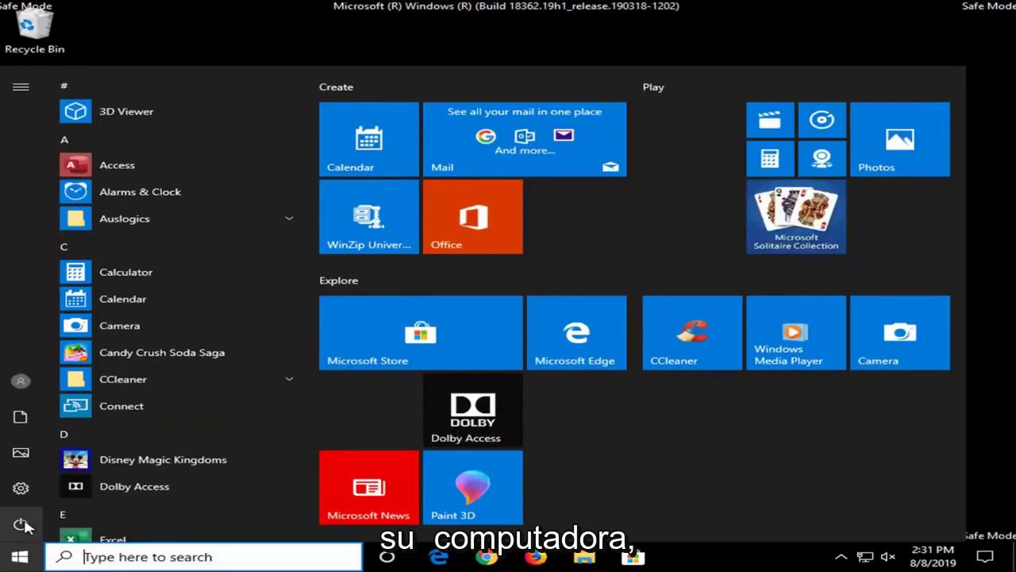
pyautogui.click(22, 524)
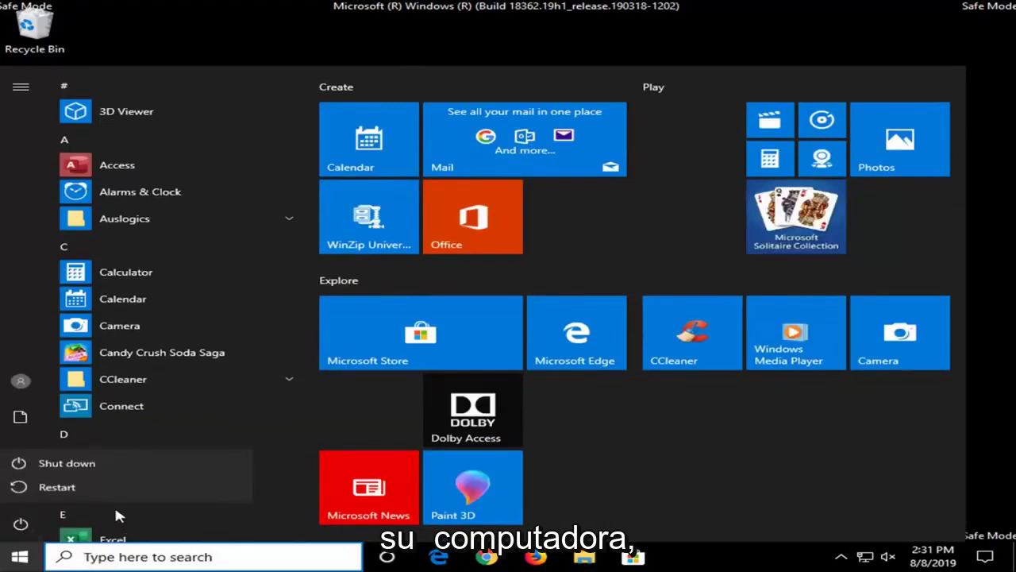
pyautogui.click(49, 487)
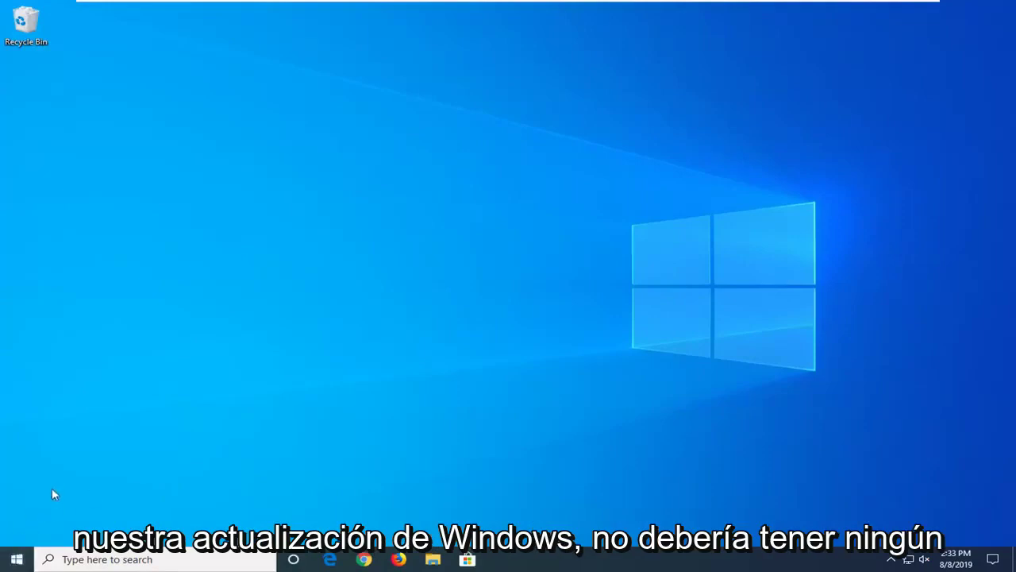
# Search for "troubleshoot" and open the Troubleshoot settings page
pyautogui.click(18, 560)
pyautogui.write('t')
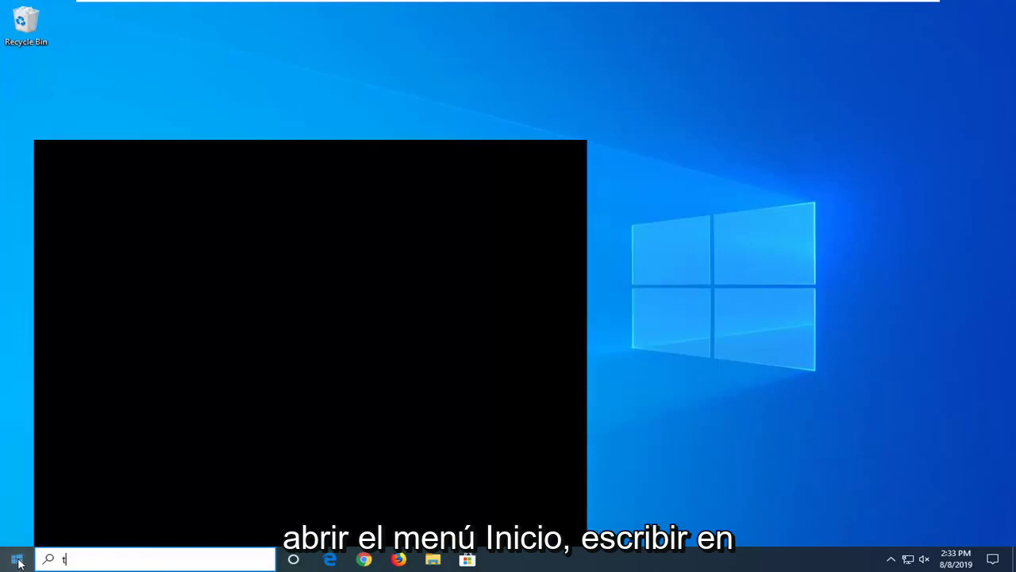
pyautogui.write('roubleshoot')
pyautogui.hotkey('ctrl', 'a')
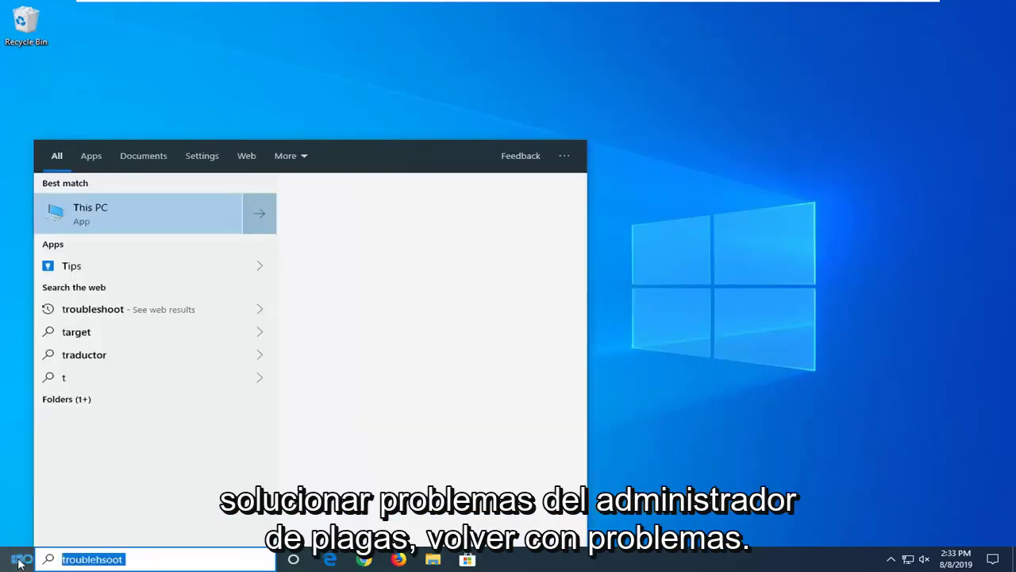
pyautogui.write('tro')
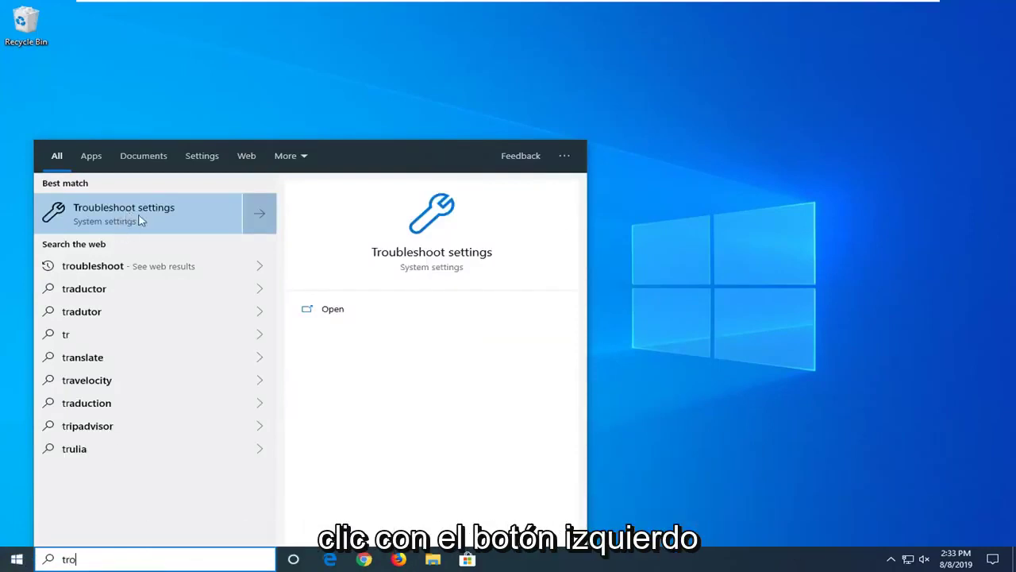
pyautogui.write('ublesh')
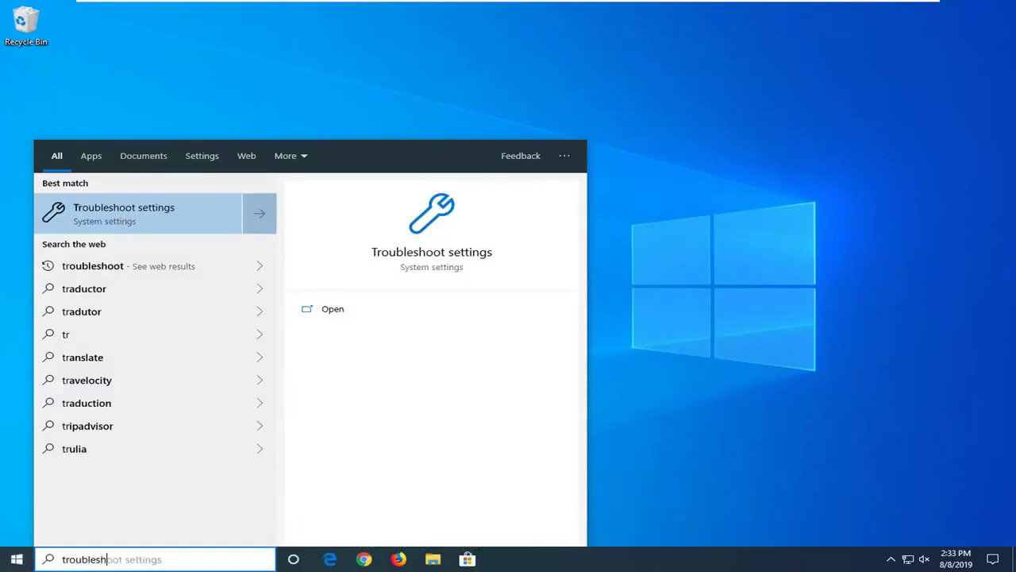
pyautogui.write('oot')
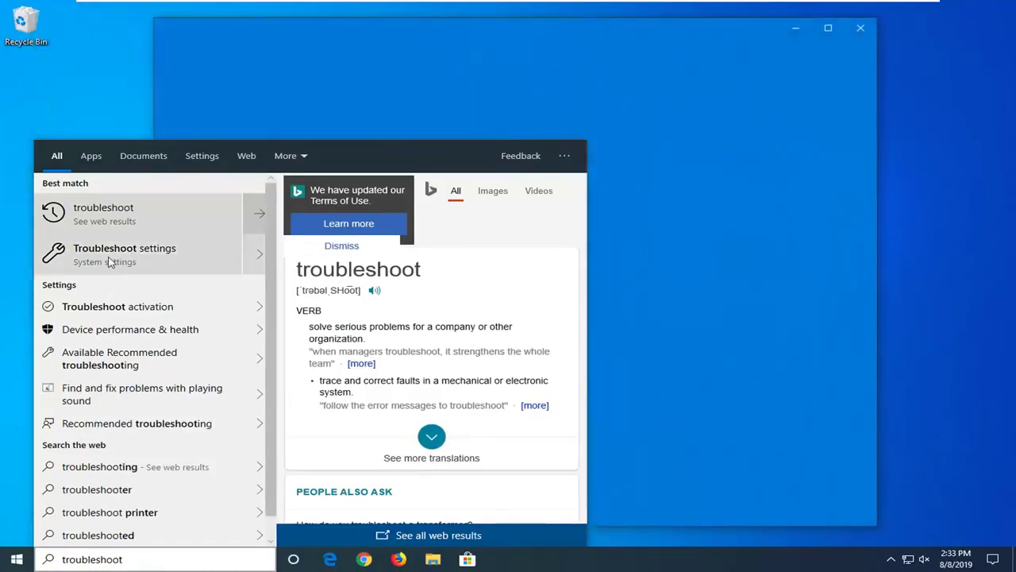
pyautogui.click(110, 262)
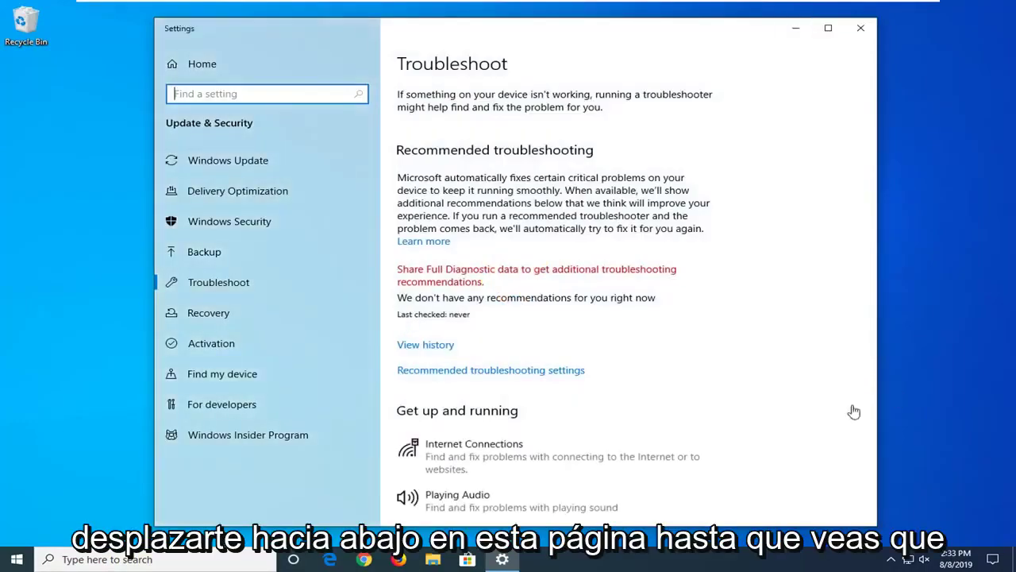
# Run the Windows Update troubleshooter from the Get up and running group
pyautogui.scroll(-3, 551, 344)
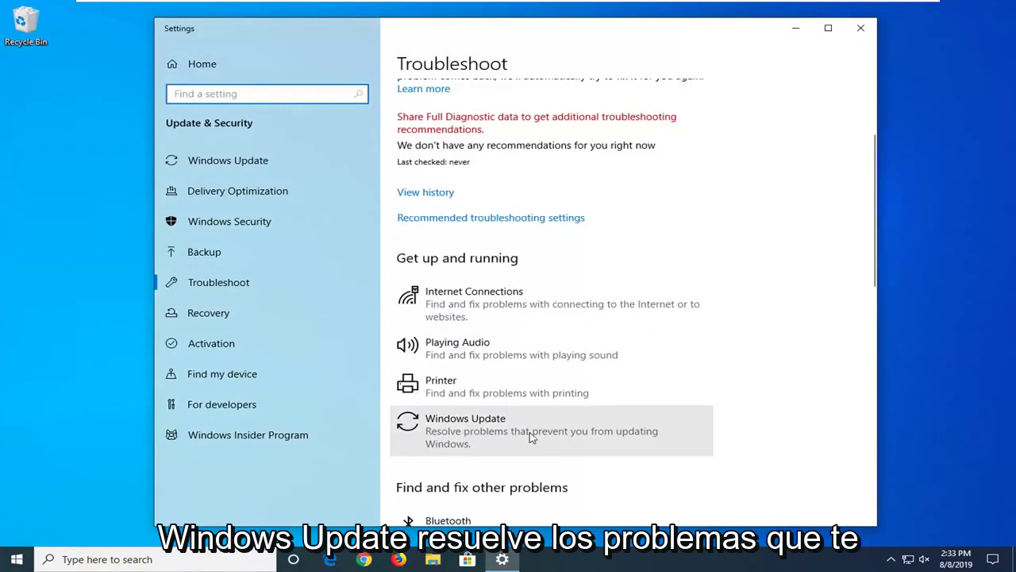
pyautogui.click(532, 436)
pyautogui.scroll(-2, 556, 429)
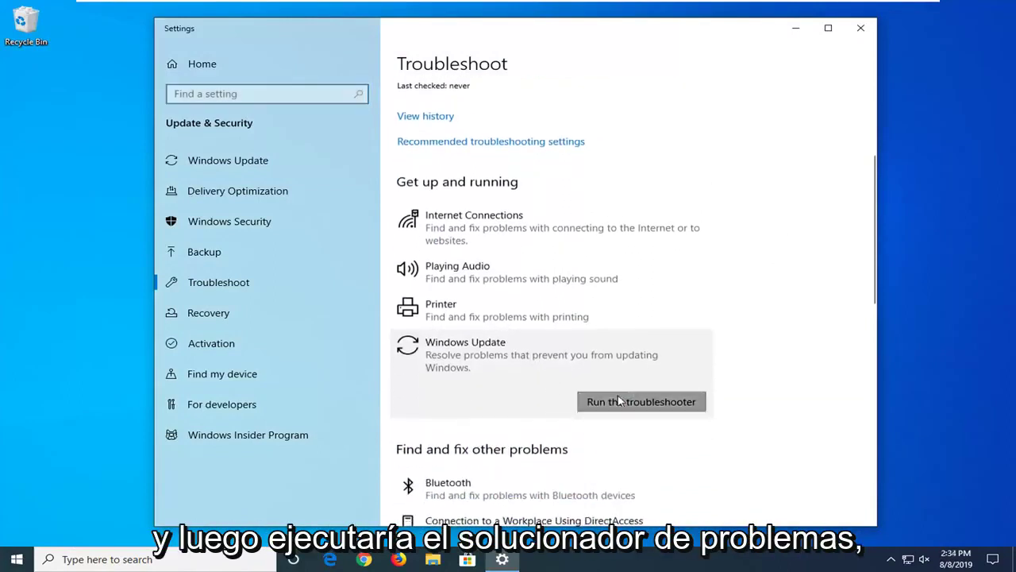
pyautogui.click(621, 401)
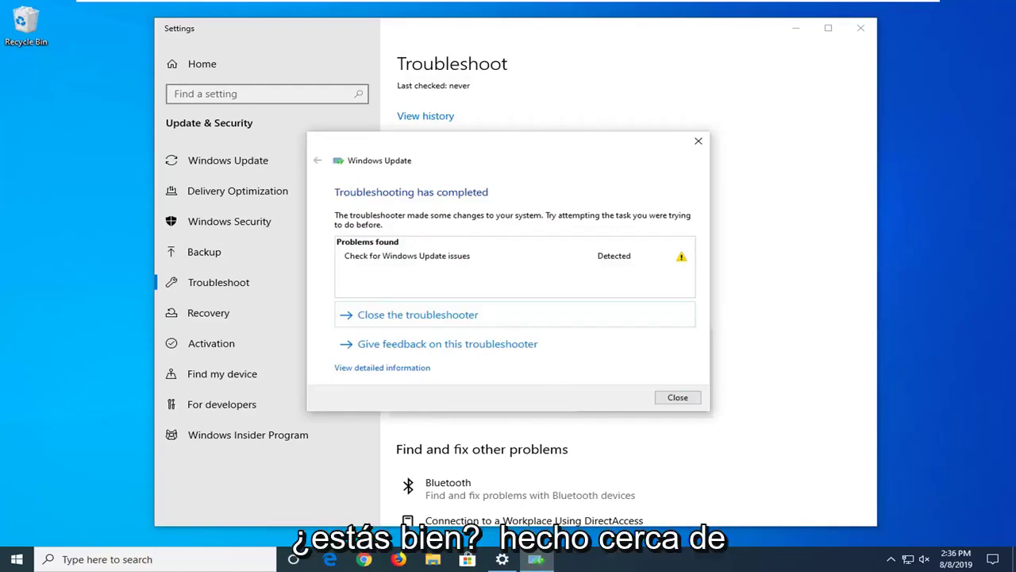
# Close the completed Windows Update troubleshooter and the Settings window
pyautogui.click(677, 398)
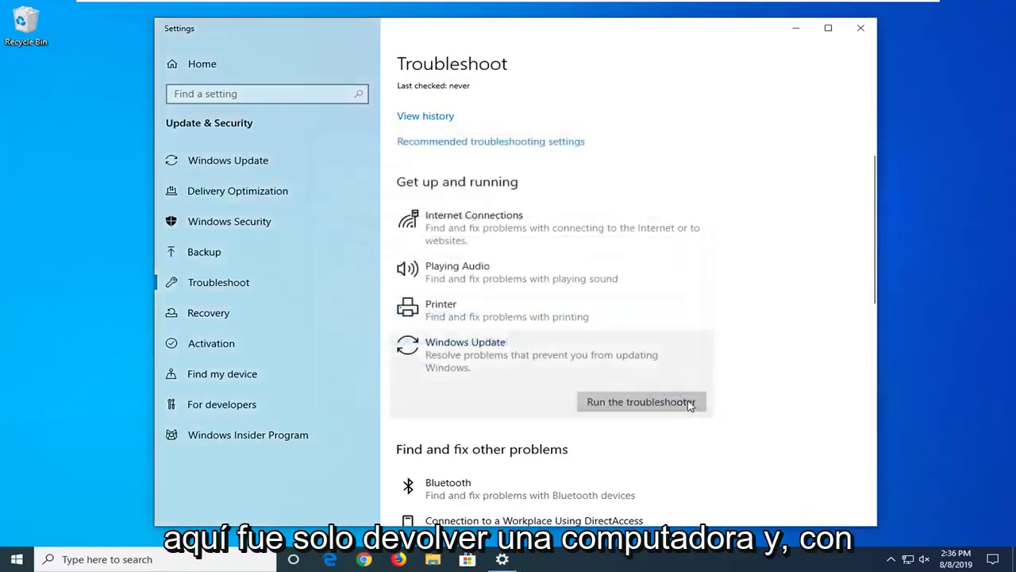
pyautogui.click(863, 30)
pyautogui.click(860, 30)
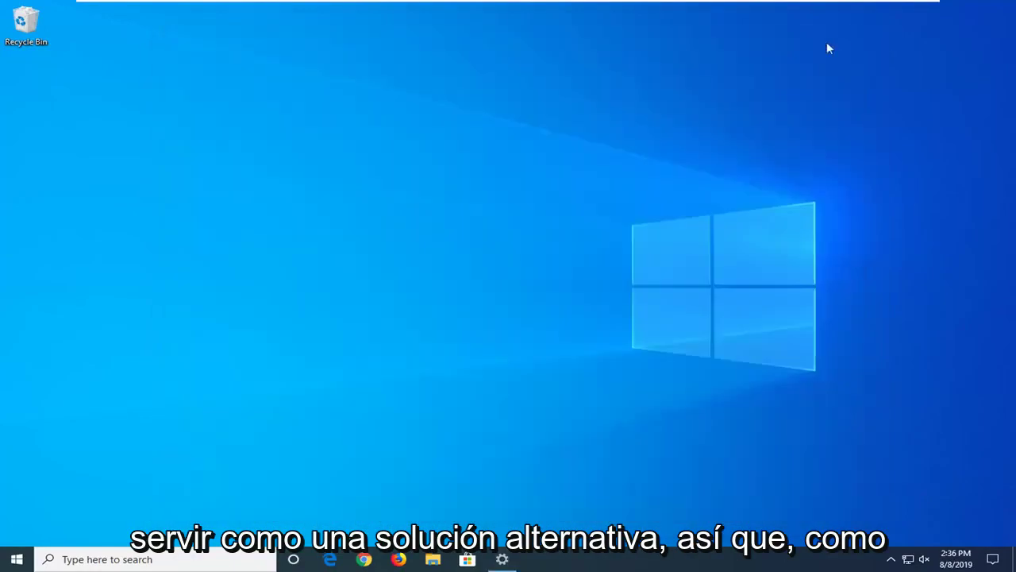